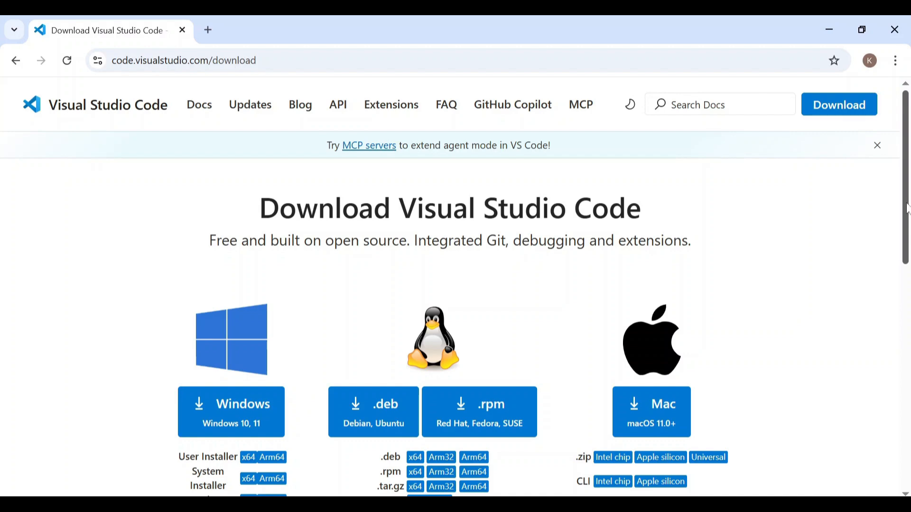
# Step: Download the Windows 10, 11 version of Visual Studio Code and run the downloaded VSCodeUserSetup installer
pyautogui.scroll(-2, 907, 208)
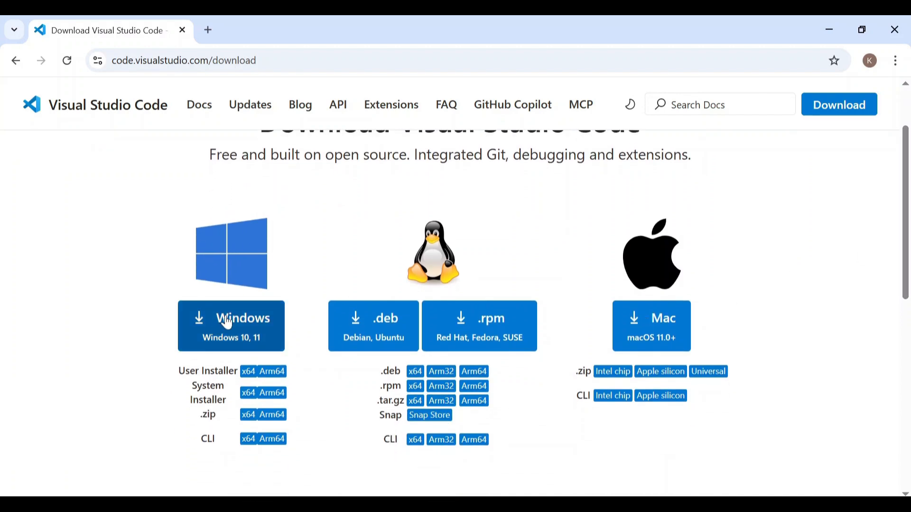
pyautogui.click(228, 323)
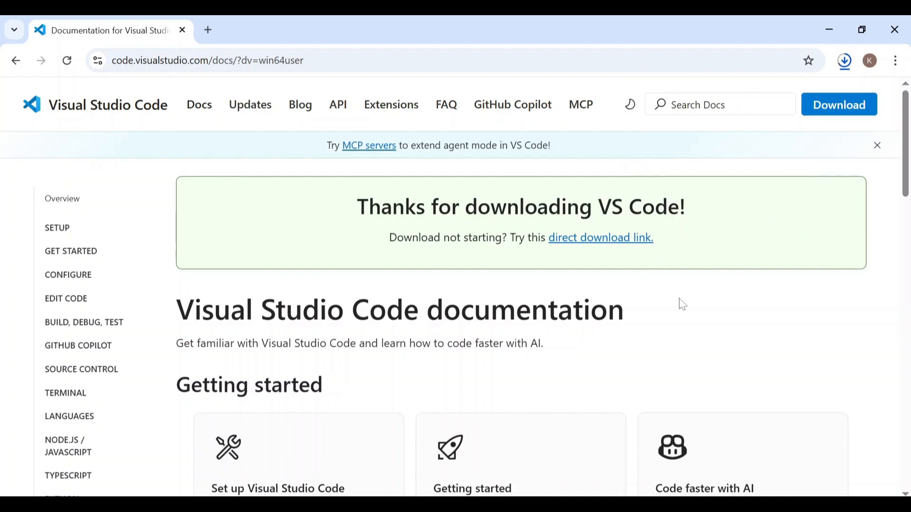
pyautogui.click(846, 64)
pyautogui.moveTo(769, 134)
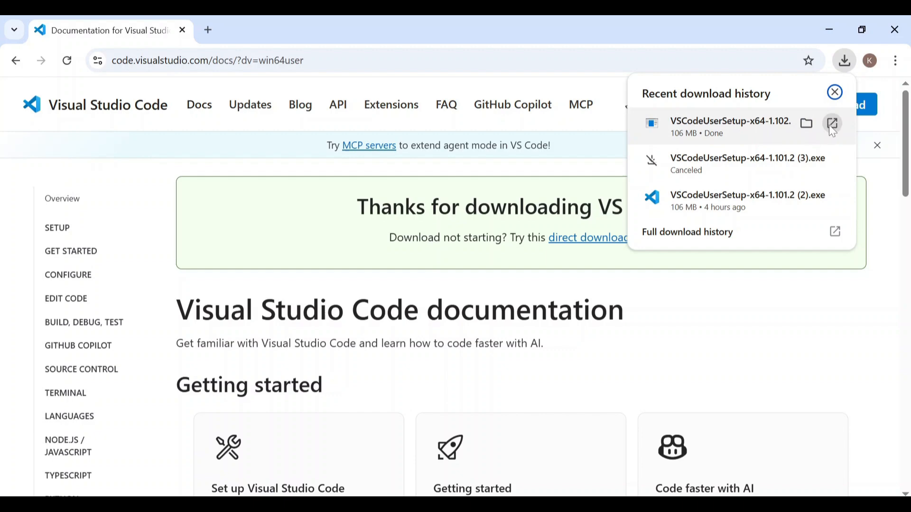
pyautogui.click(833, 124)
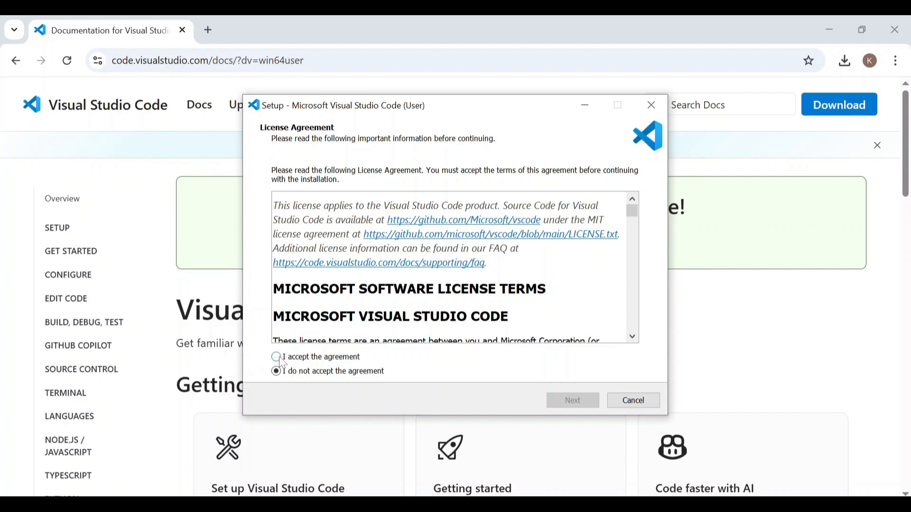
# Step: Accept the license agreement and complete the Visual Studio Code installation with all additional tasks selected, including the desktop icon and Add to PATH
pyautogui.click(282, 361)
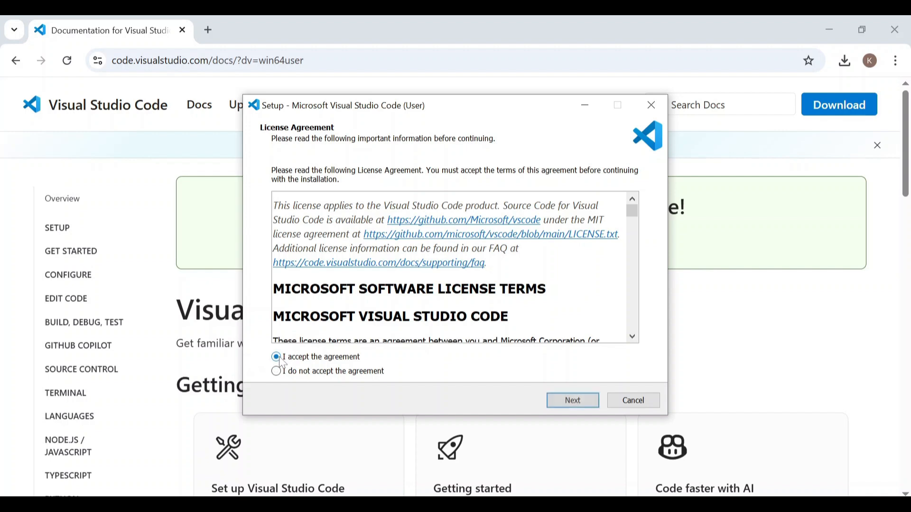
pyautogui.click(573, 401)
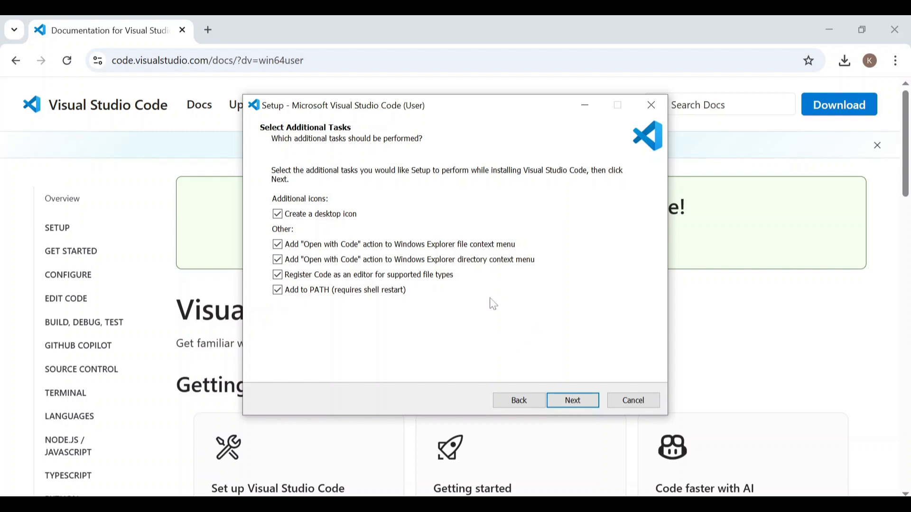
pyautogui.click(573, 401)
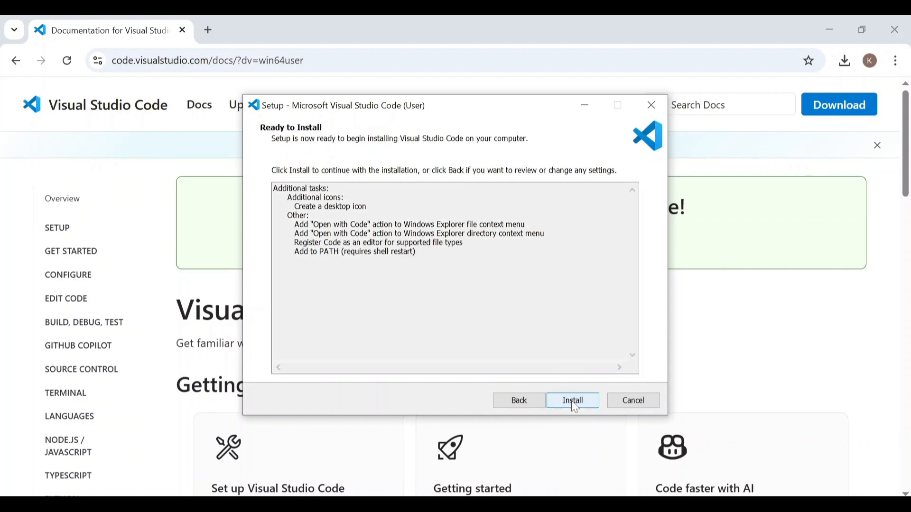
pyautogui.click(572, 402)
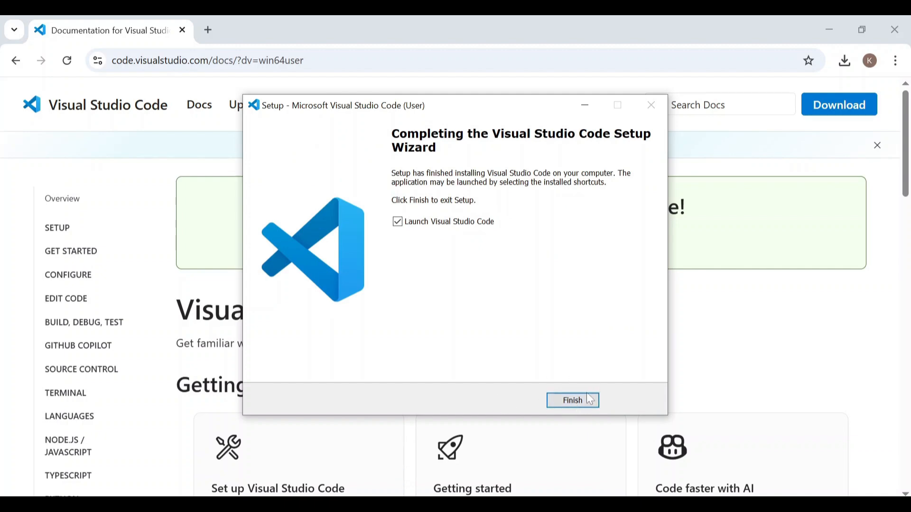
pyautogui.click(582, 406)
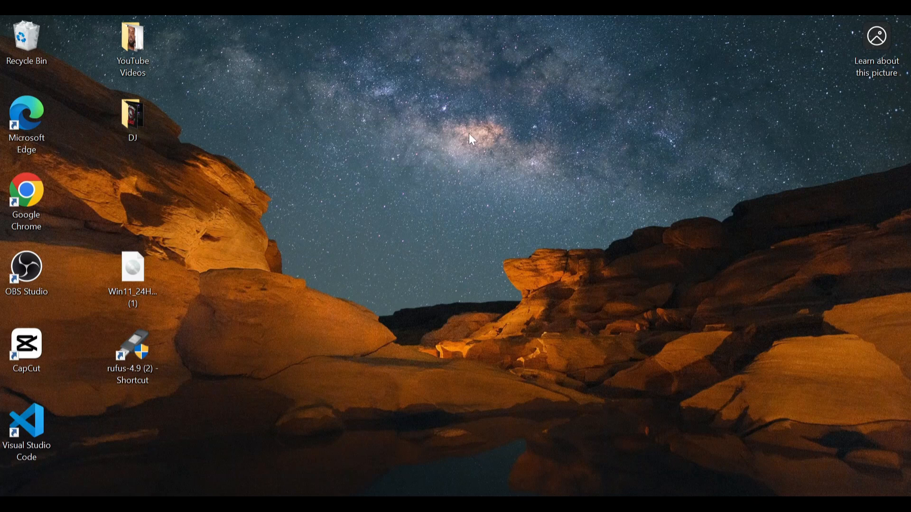
pyautogui.click(12, 437)
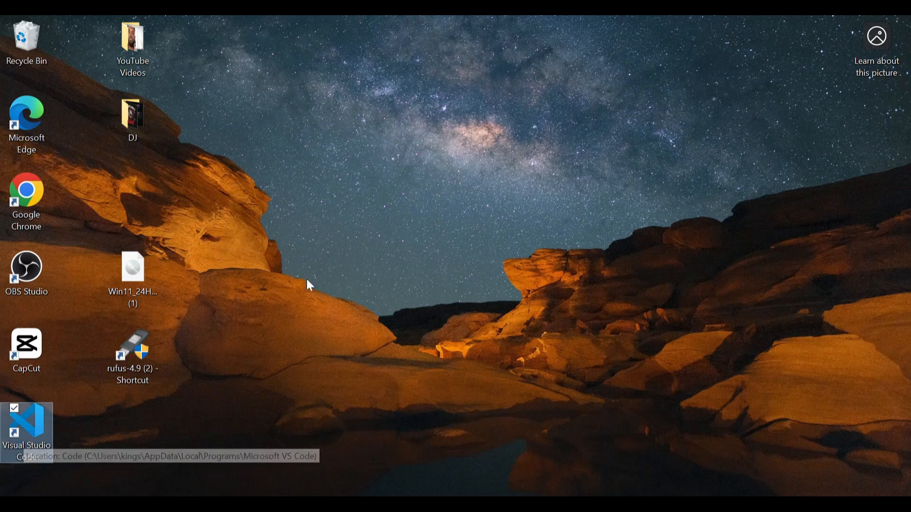
# Step: Create a new folder named "web development" on the desktop
pyautogui.rightClick(444, 202)
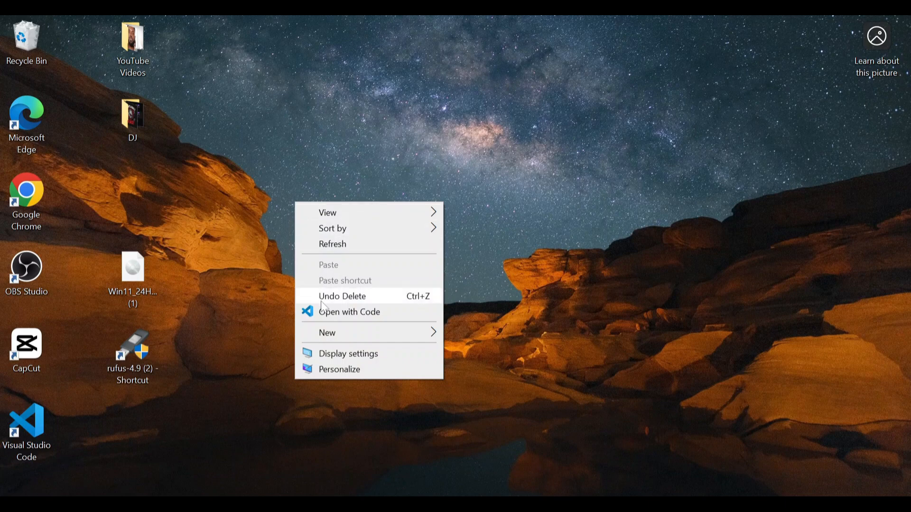
pyautogui.moveTo(335, 334)
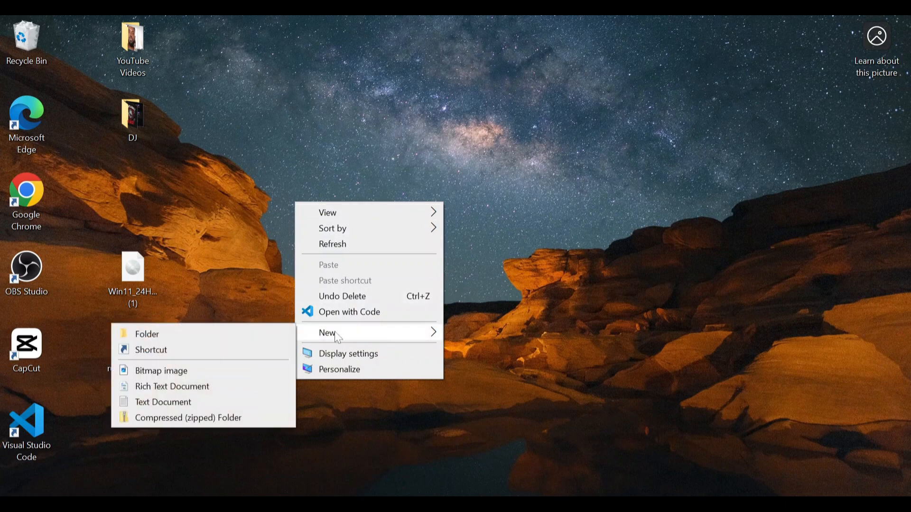
pyautogui.click(191, 336)
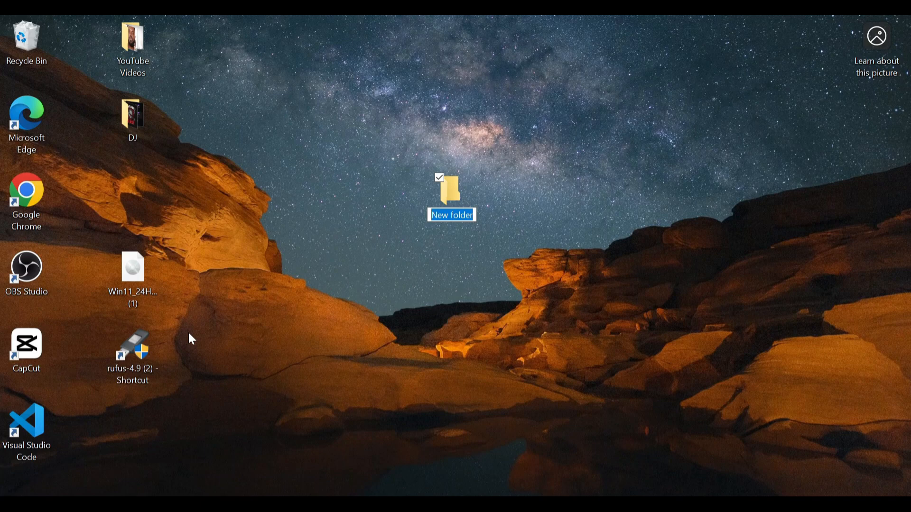
pyautogui.write('we')
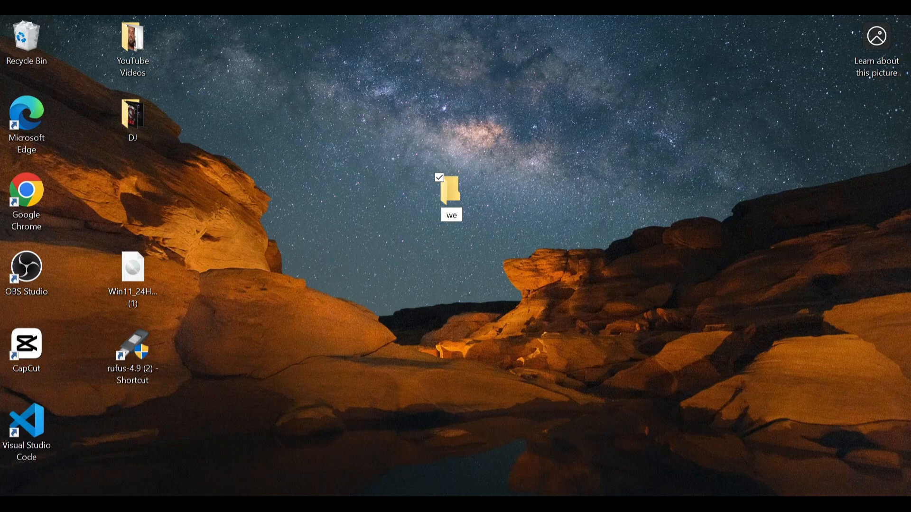
pyautogui.write('b development')
pyautogui.press('Return')
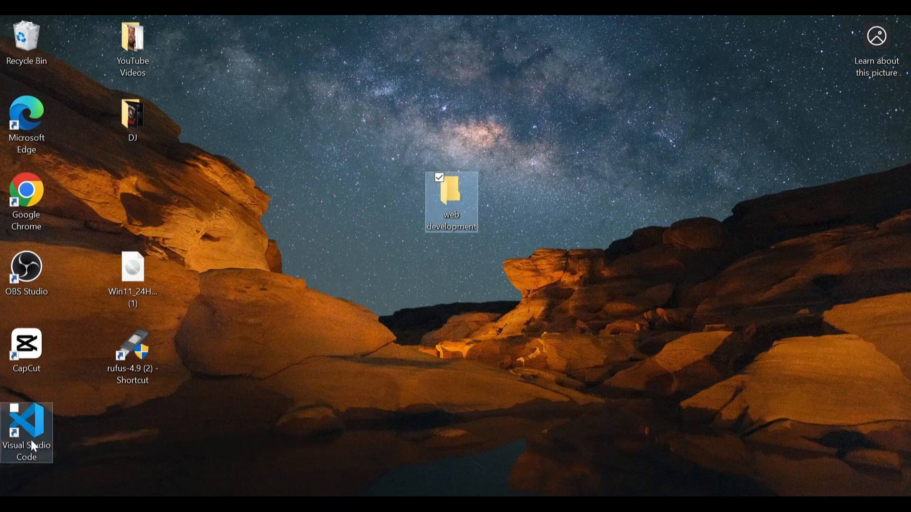
# Step: Launch Visual Studio Code and open the "web development" folder from the Desktop as the workspace
pyautogui.doubleClick(38, 427)
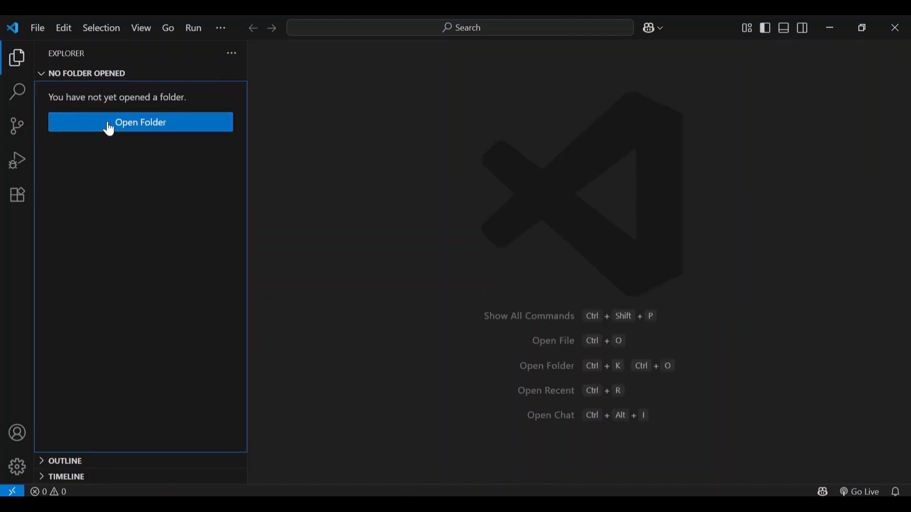
pyautogui.click(109, 129)
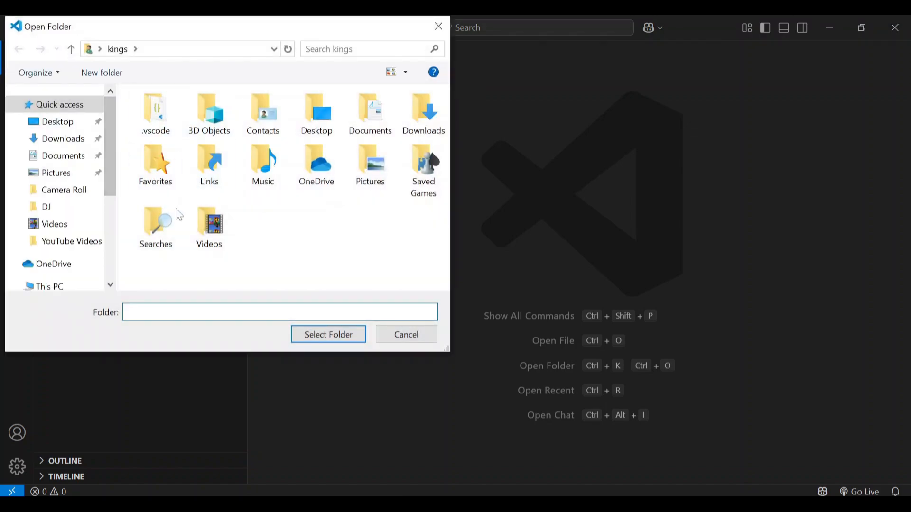
pyautogui.click(69, 123)
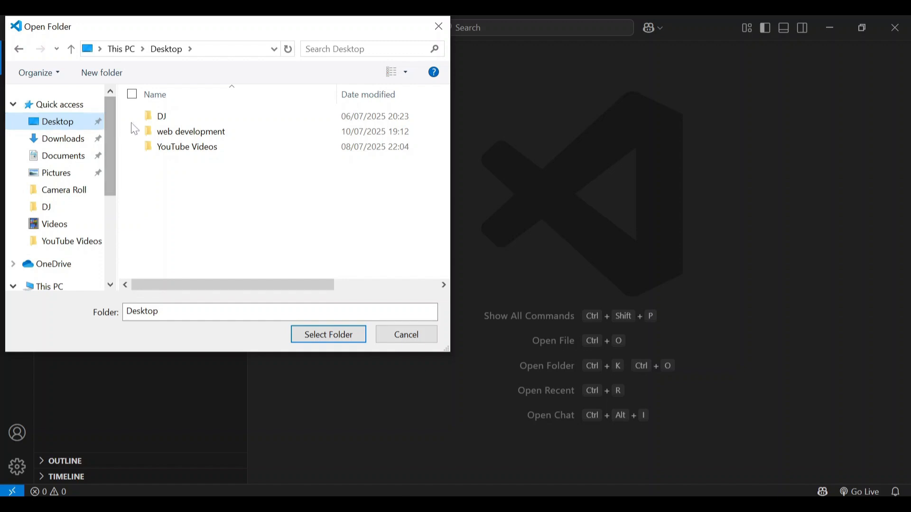
pyautogui.doubleClick(180, 132)
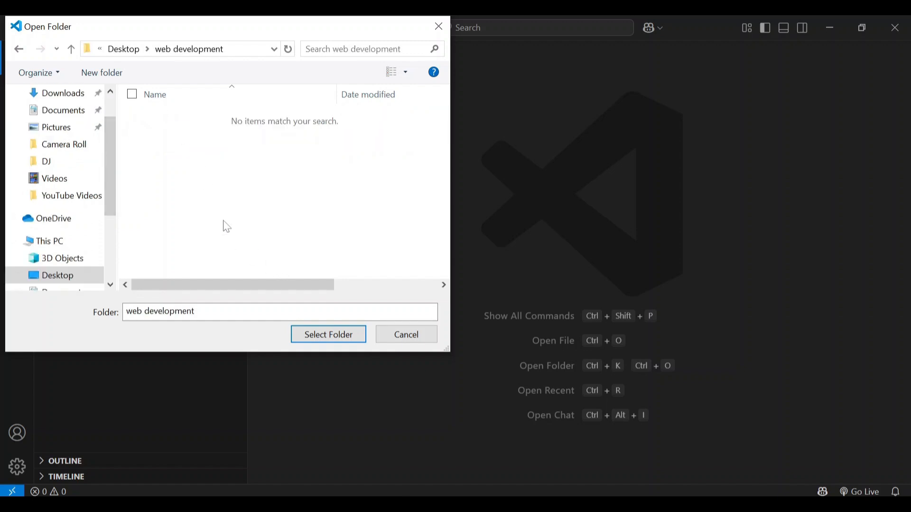
pyautogui.click(19, 49)
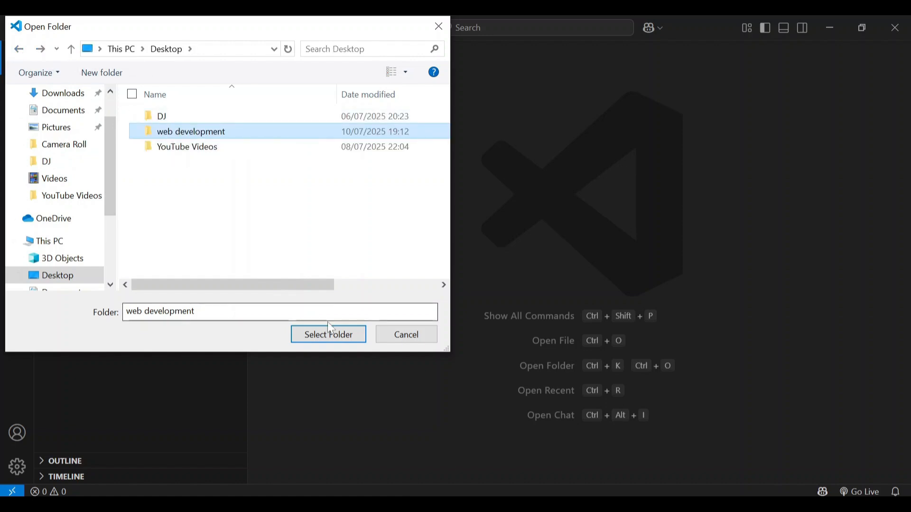
pyautogui.click(328, 338)
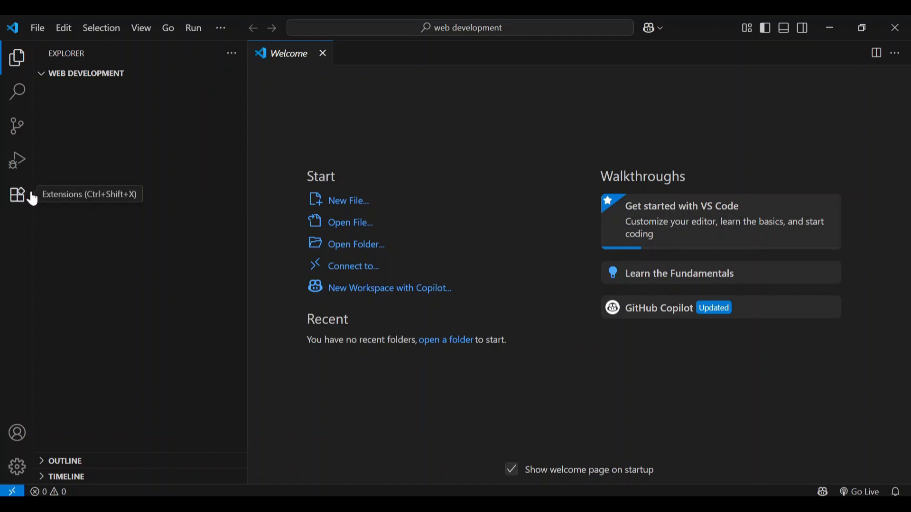
# Step: Search the extension marketplace for "live" and view the Live Server extension's details, closing its page when done
pyautogui.click(18, 202)
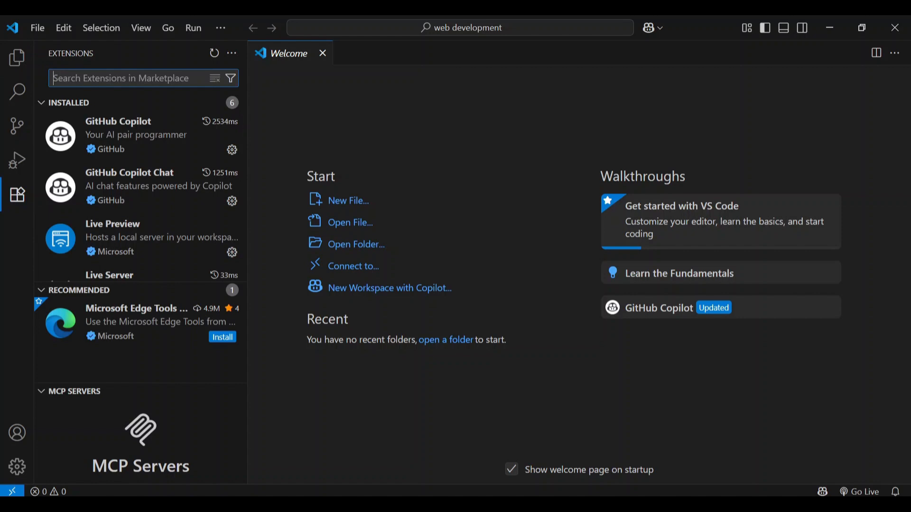
pyautogui.write('liv')
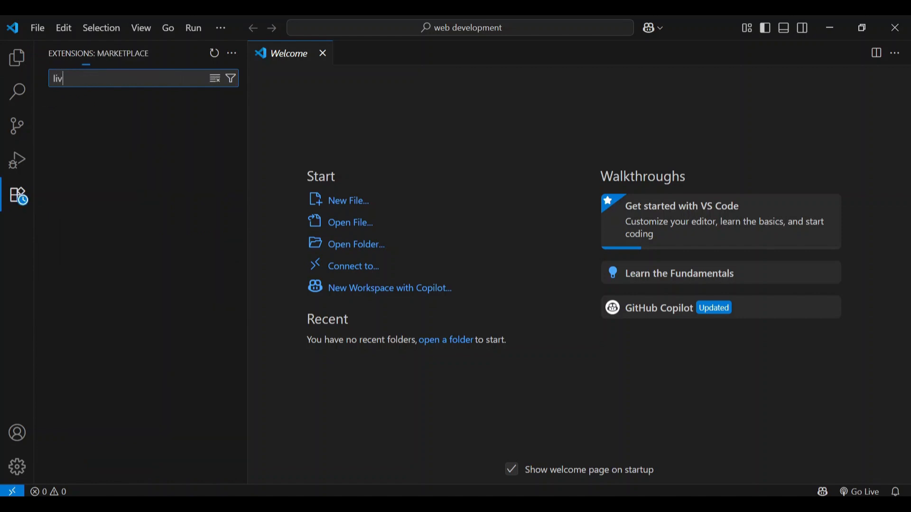
pyautogui.write('er')
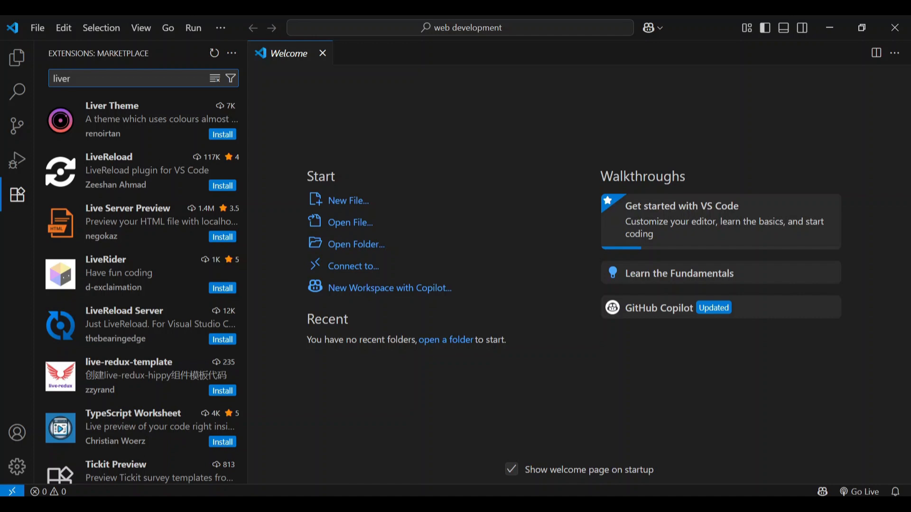
pyautogui.click(115, 170)
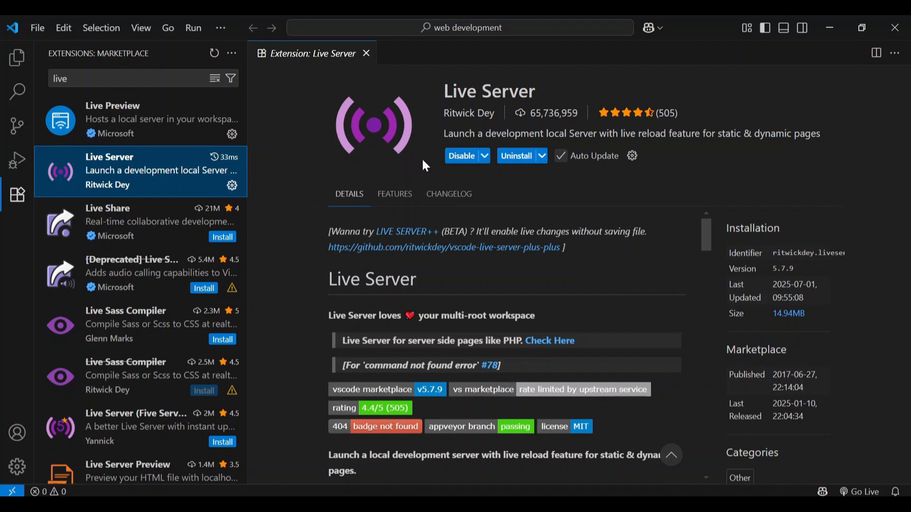
pyautogui.click(366, 53)
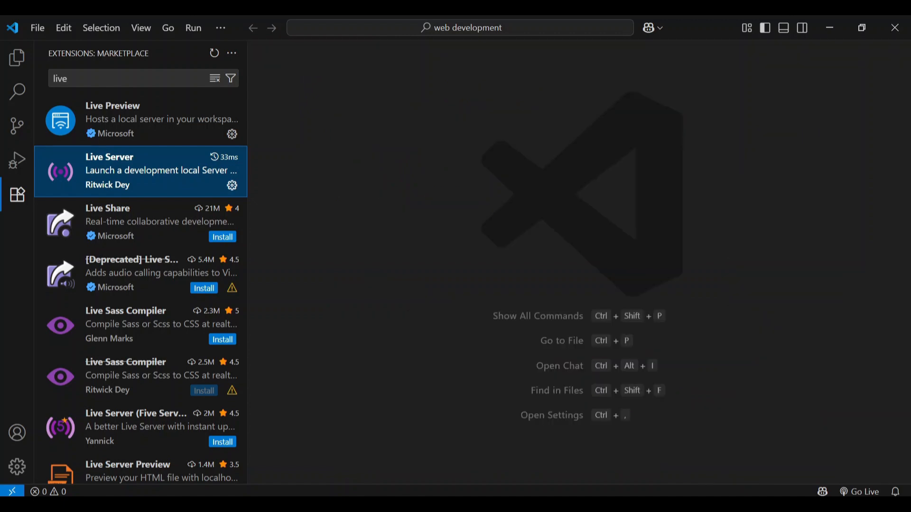
# Step: View the details of Microsoft's Live Preview extension among the search results, closing its page when done
pyautogui.click(86, 78)
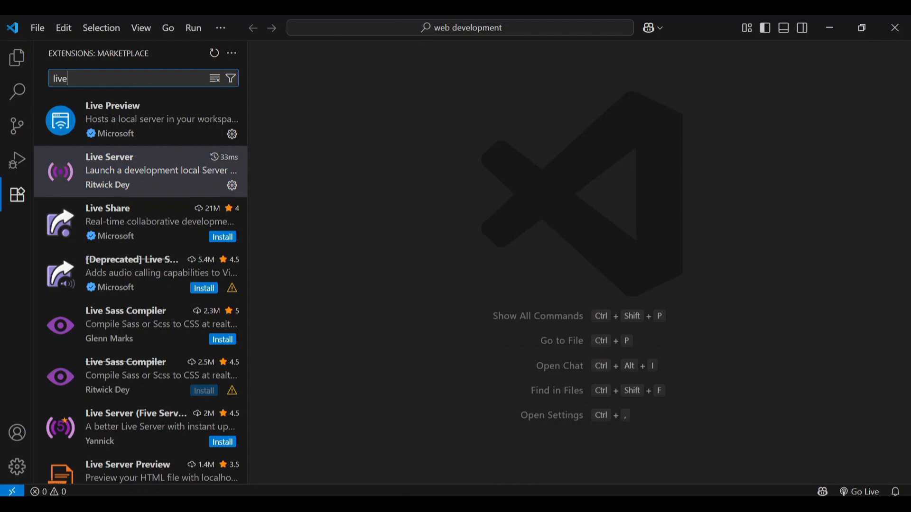
pyautogui.click(100, 117)
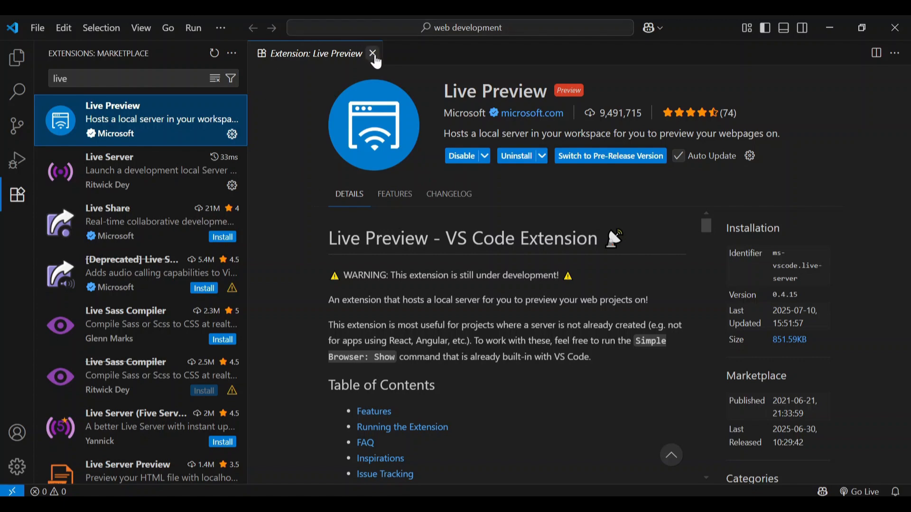
pyautogui.click(373, 53)
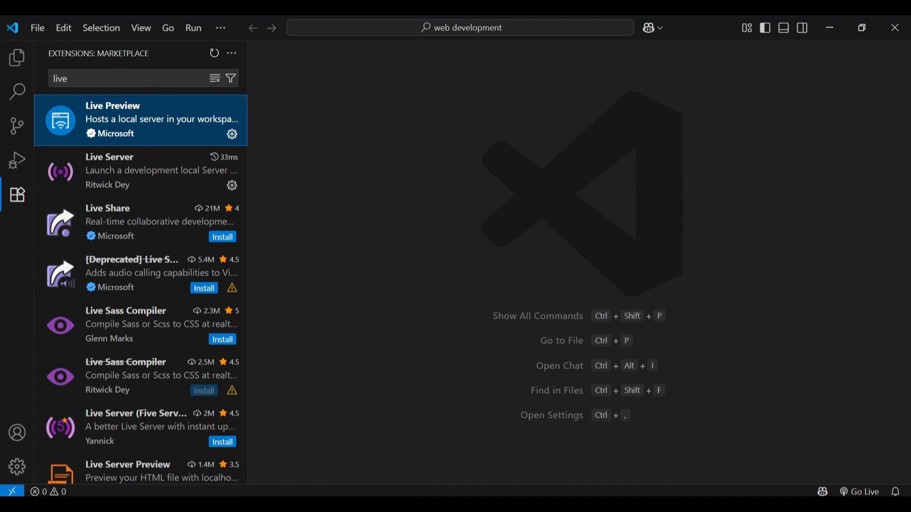
# Step: Search the extension marketplace for "pre" and view the Prettier - Code formatter details, closing its page and the extensions view when done
pyautogui.click(68, 79)
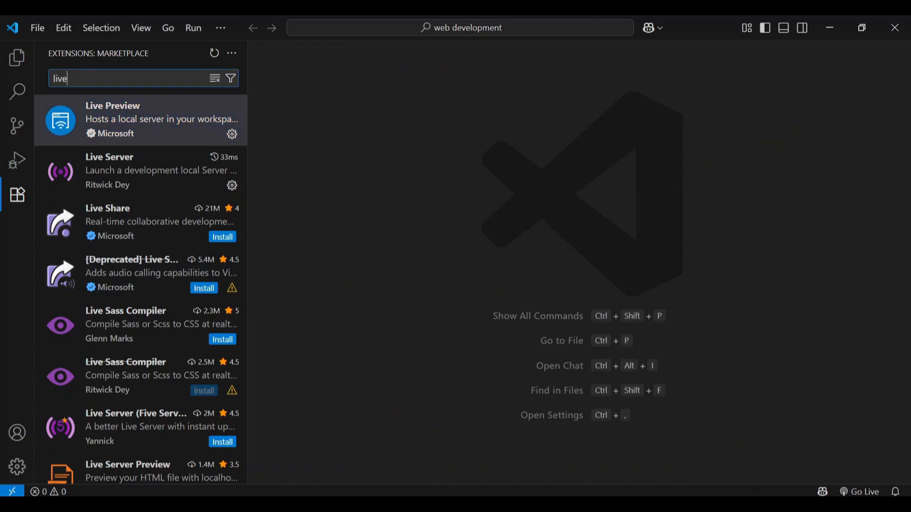
pyautogui.press('BackSpace')
pyautogui.press('BackSpace')
pyautogui.write('p')
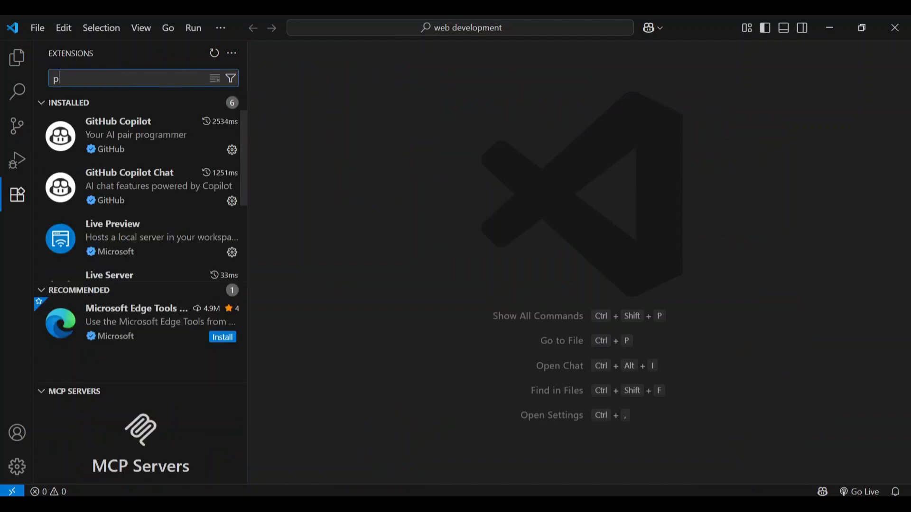
pyautogui.write('re')
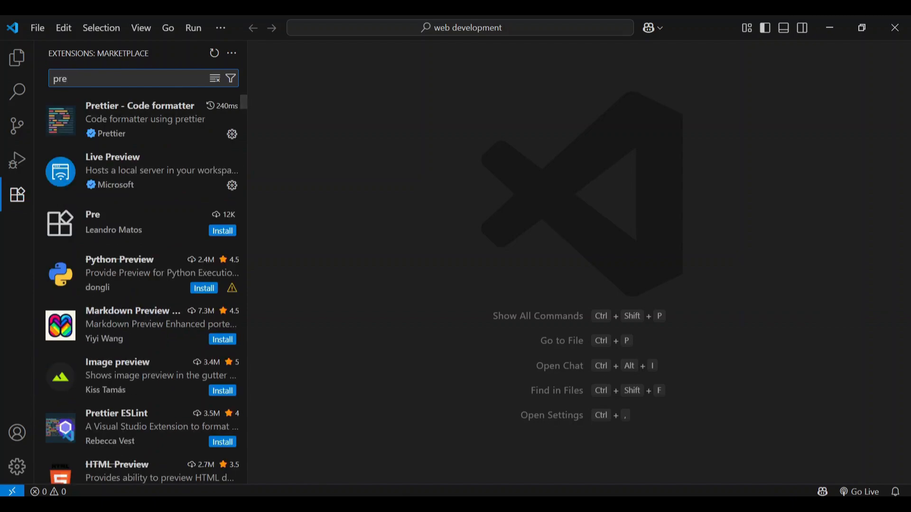
pyautogui.click(136, 119)
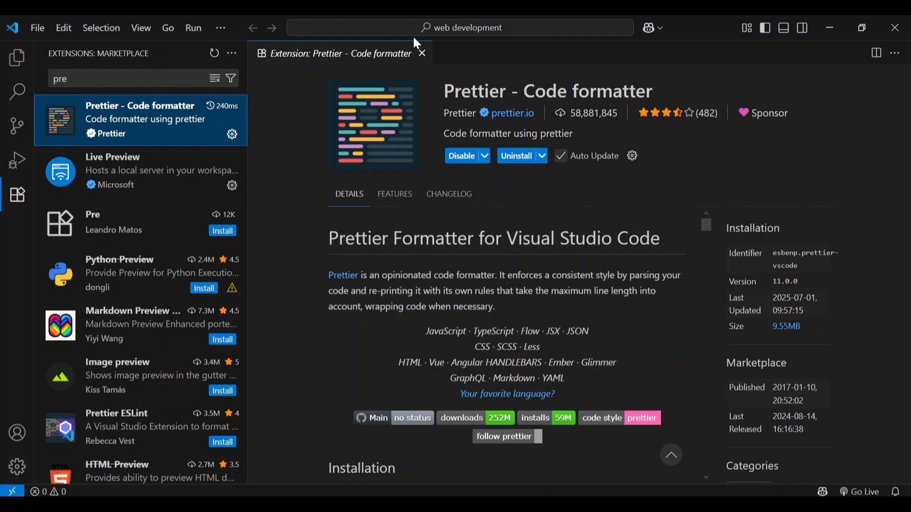
pyautogui.click(423, 54)
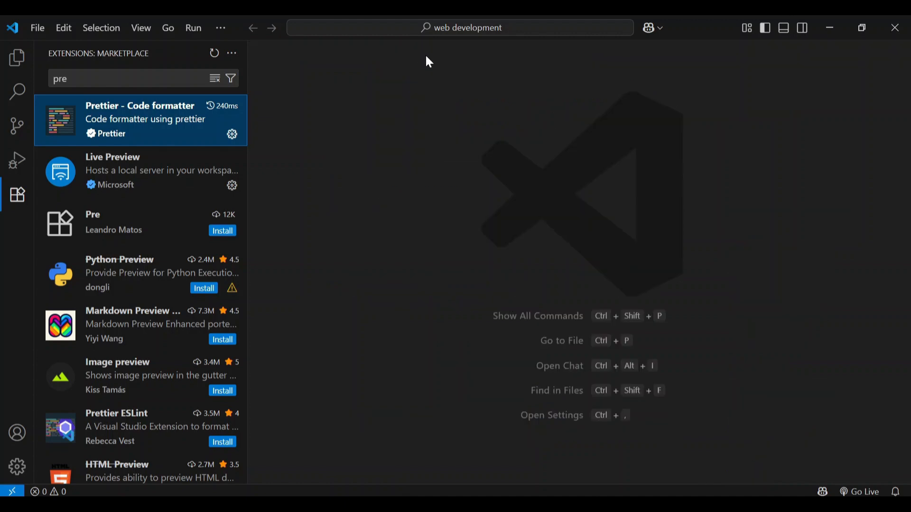
pyautogui.click(19, 195)
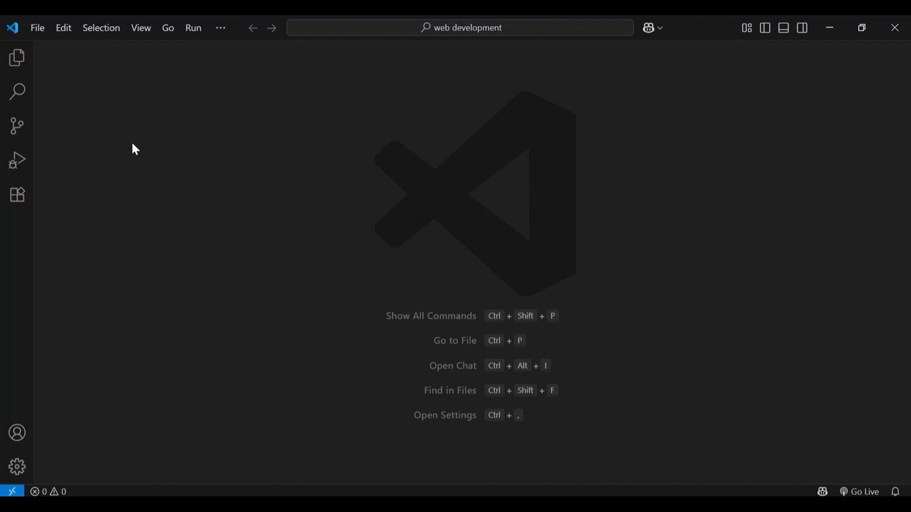
# Step: Create a new file named index.html in the web development folder
pyautogui.click(18, 59)
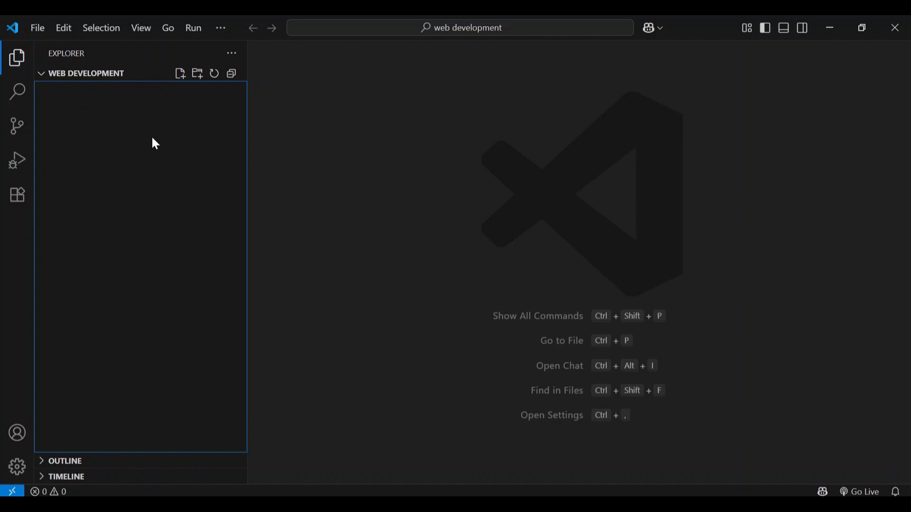
pyautogui.click(182, 76)
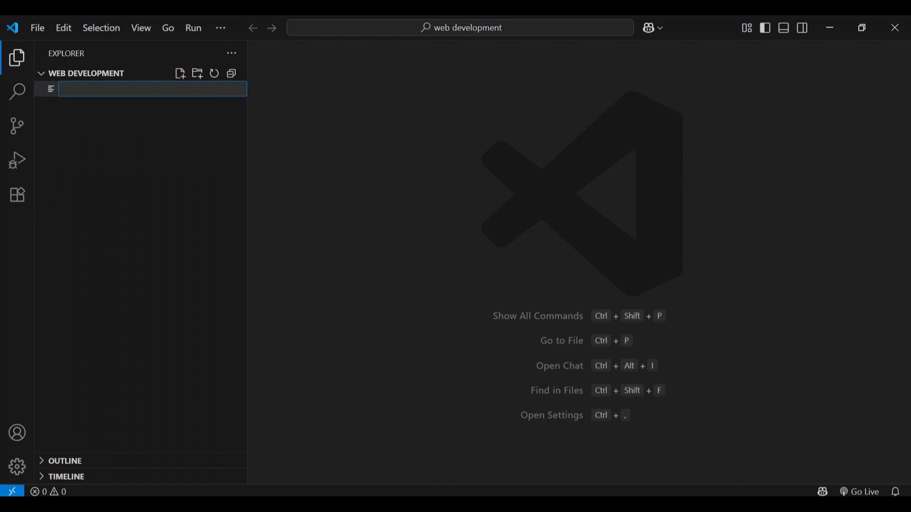
pyautogui.write('index.')
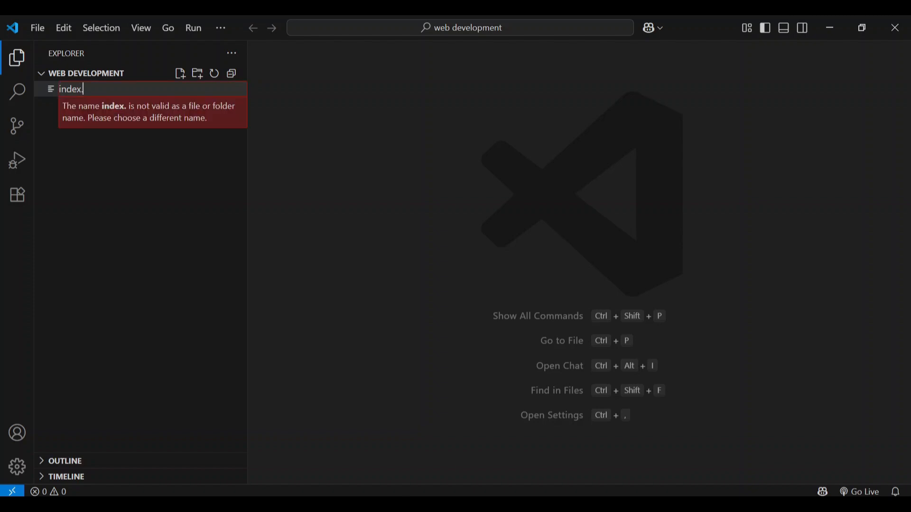
pyautogui.write('html')
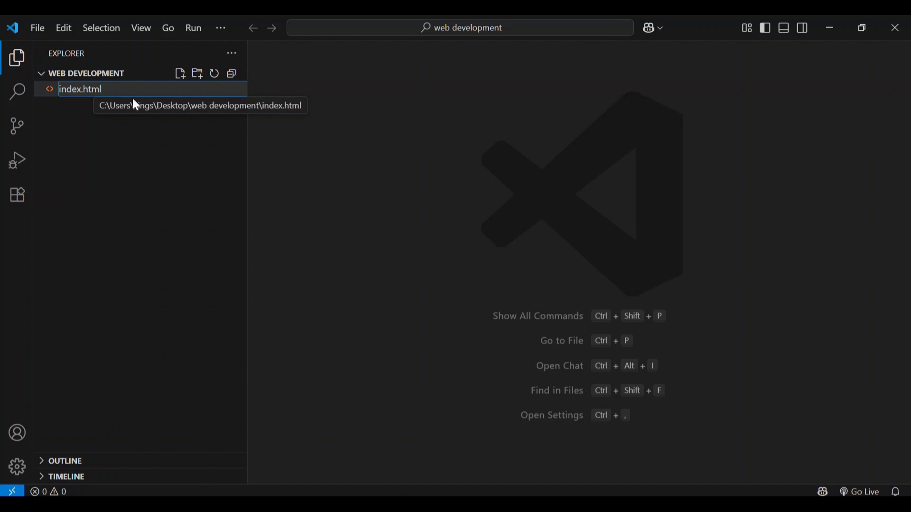
pyautogui.click(315, 121)
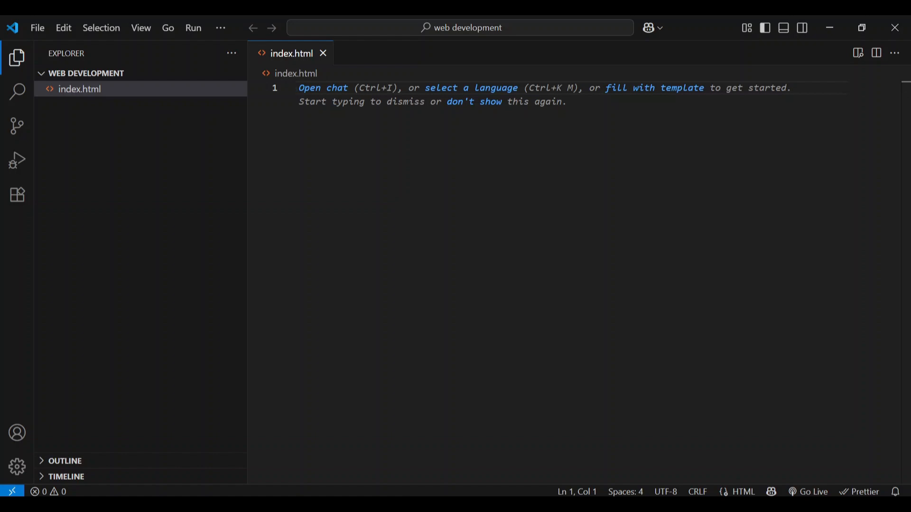
# Step: Insert the HTML boilerplate with the "!" Emmet abbreviation and add an empty h1 element inside the body
pyautogui.write('!')
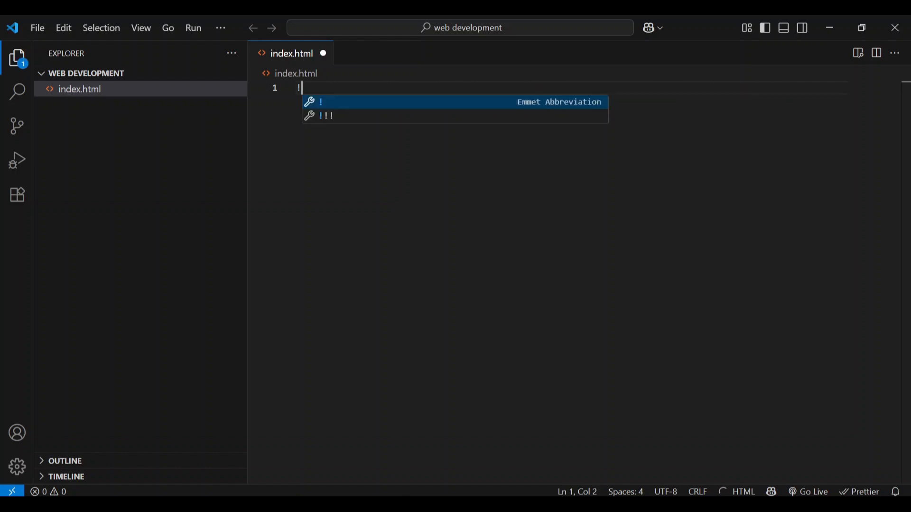
pyautogui.press('Return')
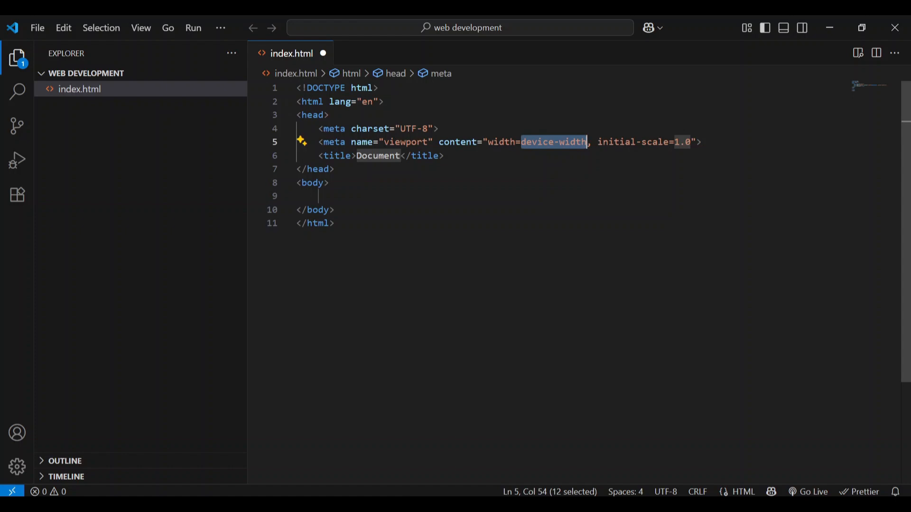
pyautogui.click(318, 196)
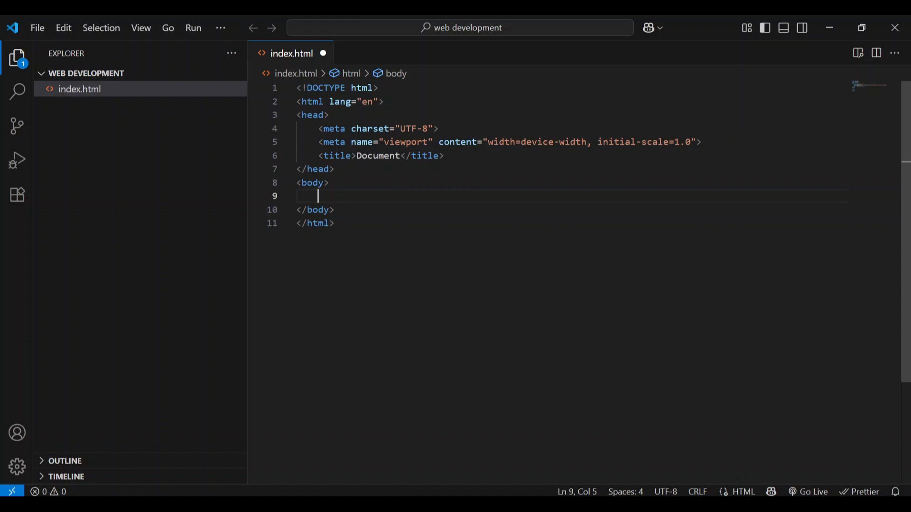
pyautogui.write('h')
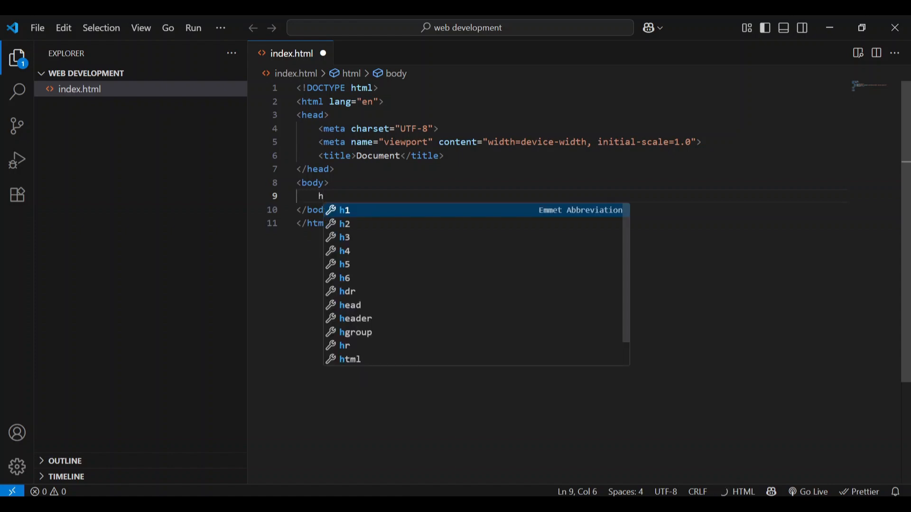
pyautogui.press('Tab')
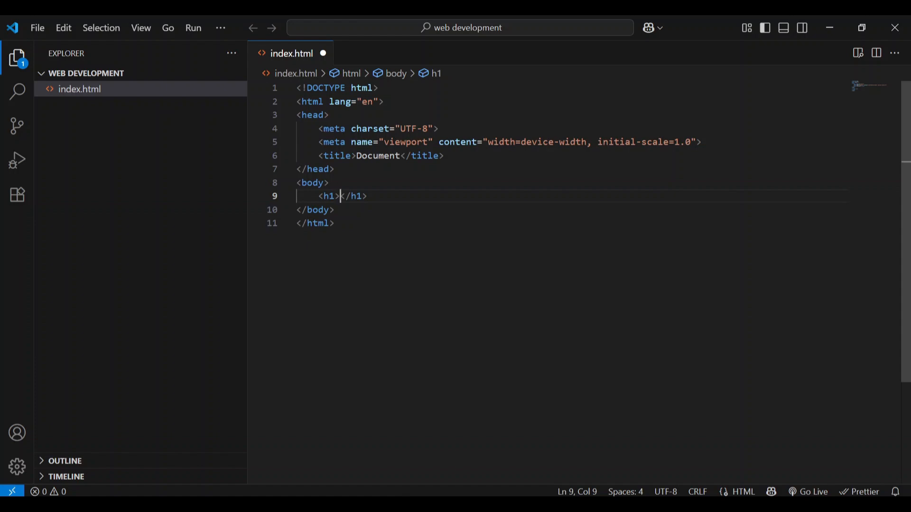
# Step: Show the live preview of index.html beside the code and hide the file explorer
pyautogui.rightClick(544, 183)
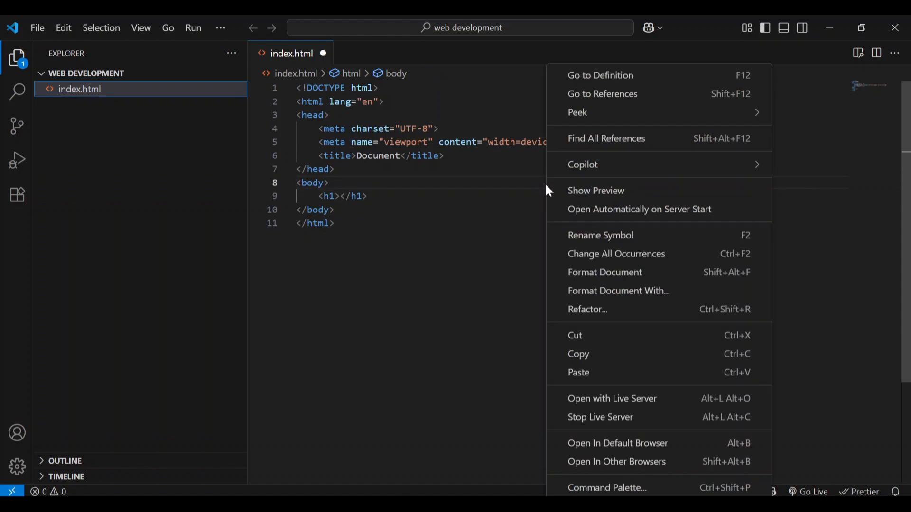
pyautogui.click(583, 192)
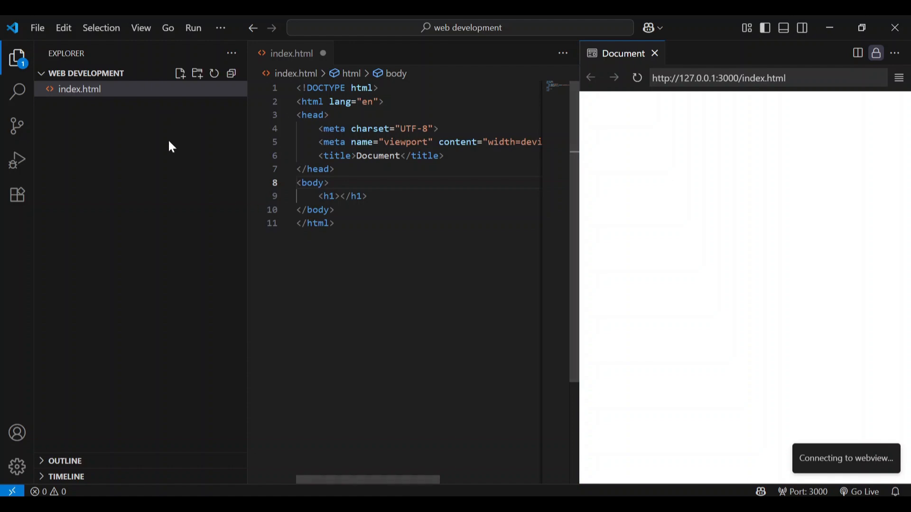
pyautogui.click(17, 61)
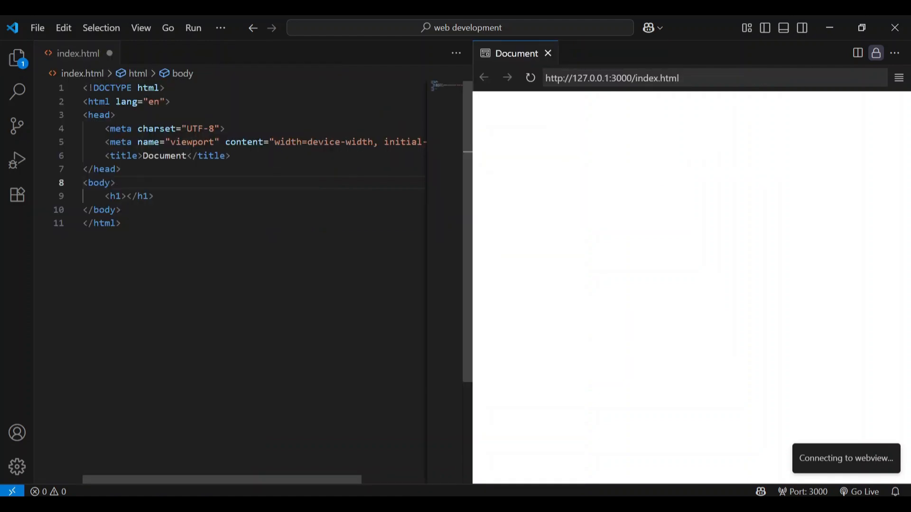
# Step: Enter "Hello world" as the text of the h1 heading
pyautogui.moveTo(117, 196)
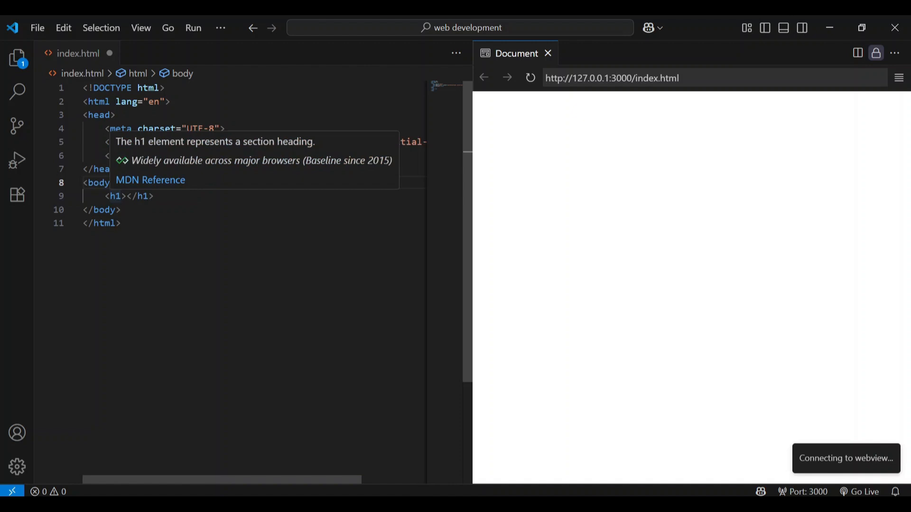
pyautogui.click(127, 197)
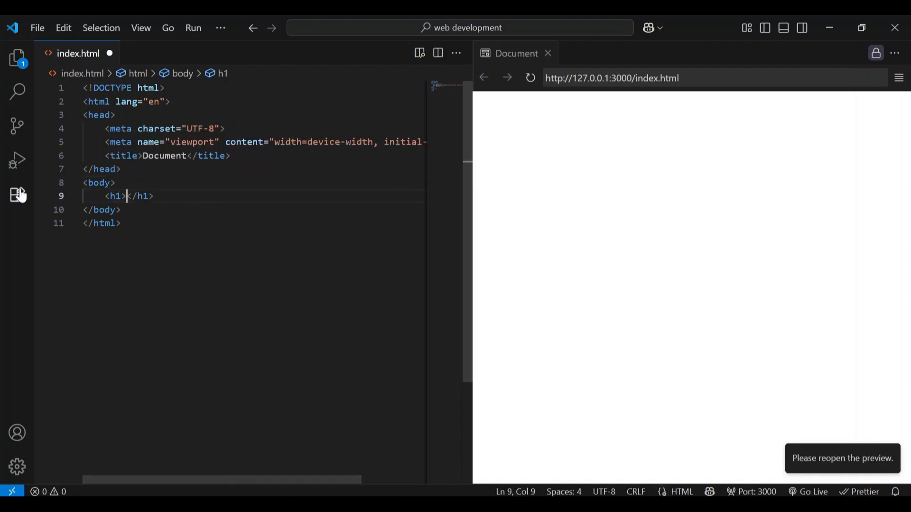
pyautogui.moveTo(127, 197)
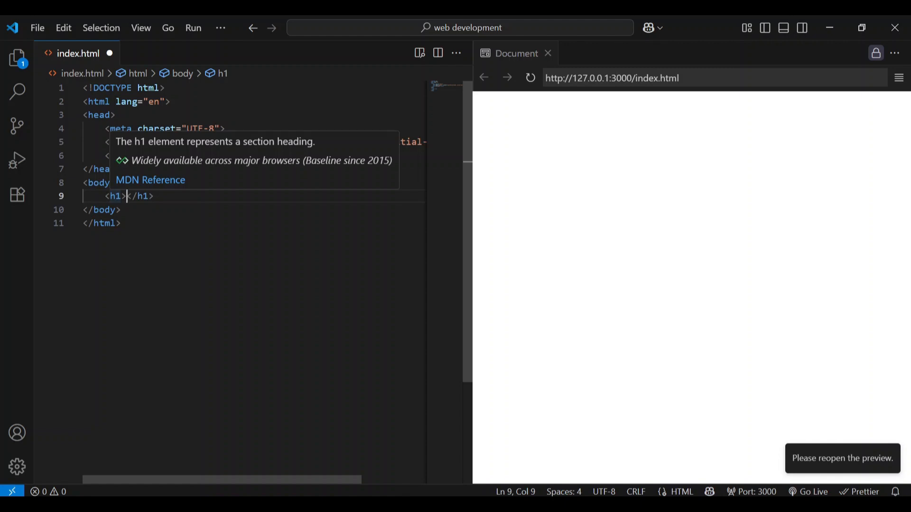
pyautogui.write('Hello wo')
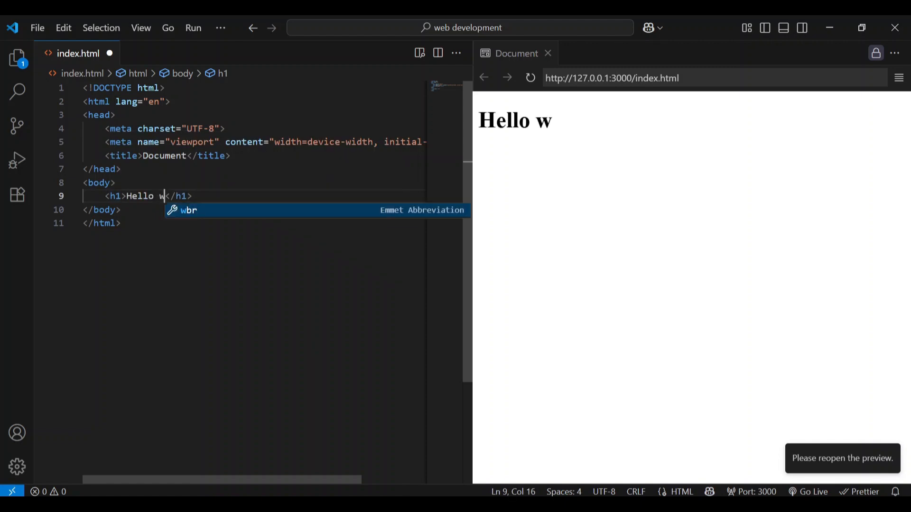
pyautogui.write('rld')
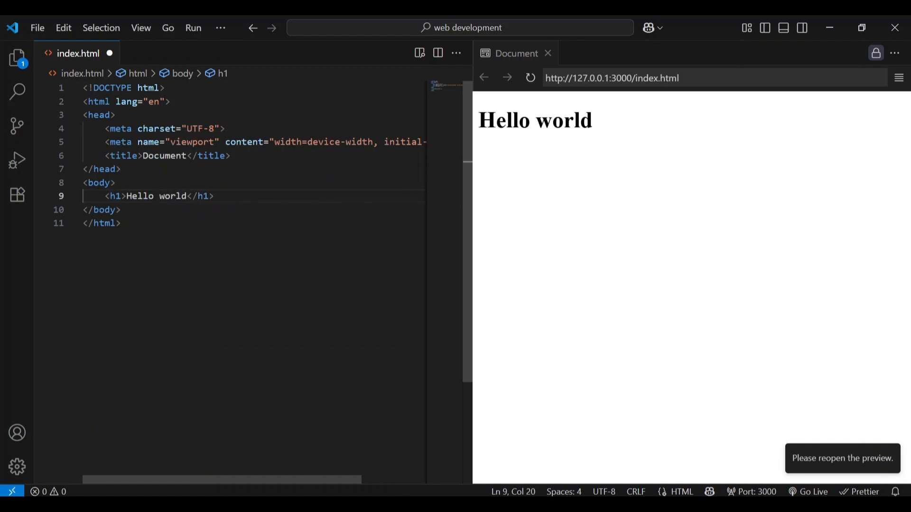